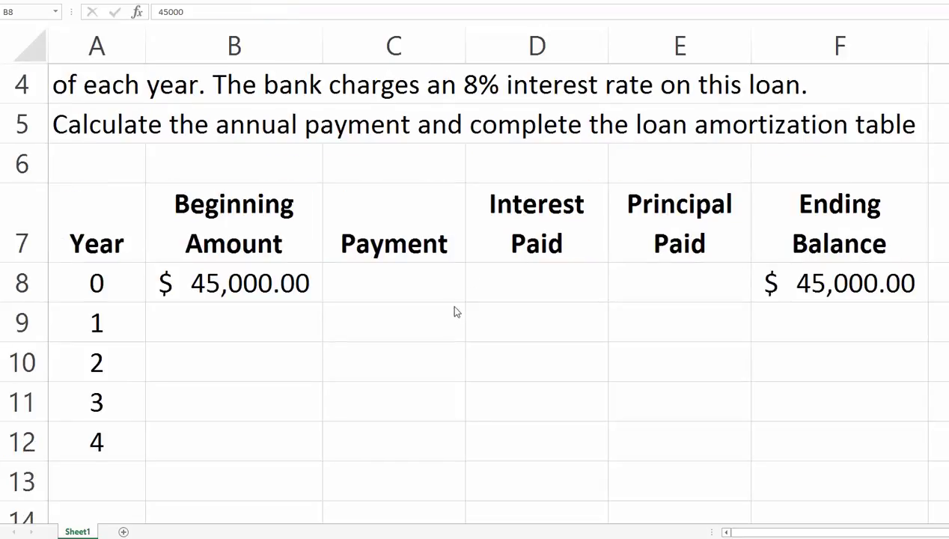
# Step: Enter =PMT(8%,4,-F8,0,0) in C9 for an annual payment of $13,586.44
pyautogui.click(232, 292)
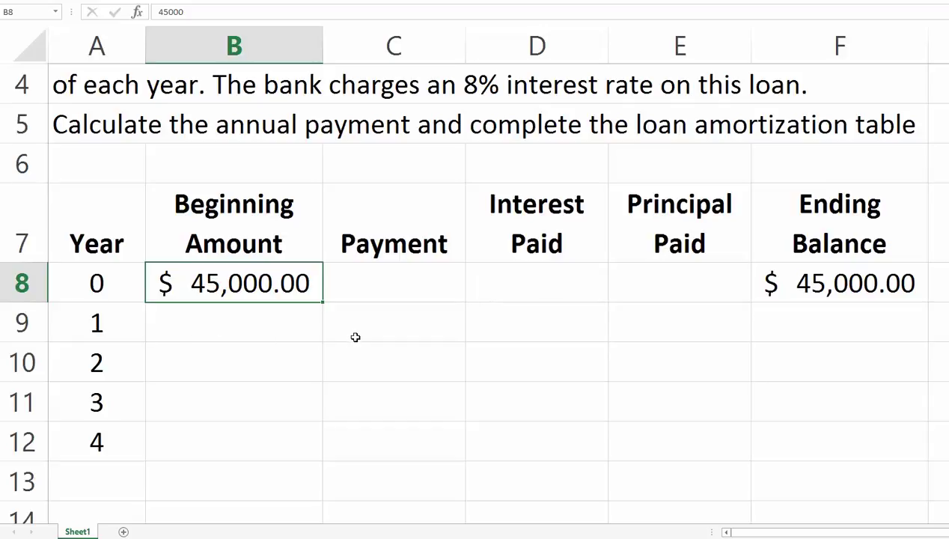
pyautogui.click(380, 332)
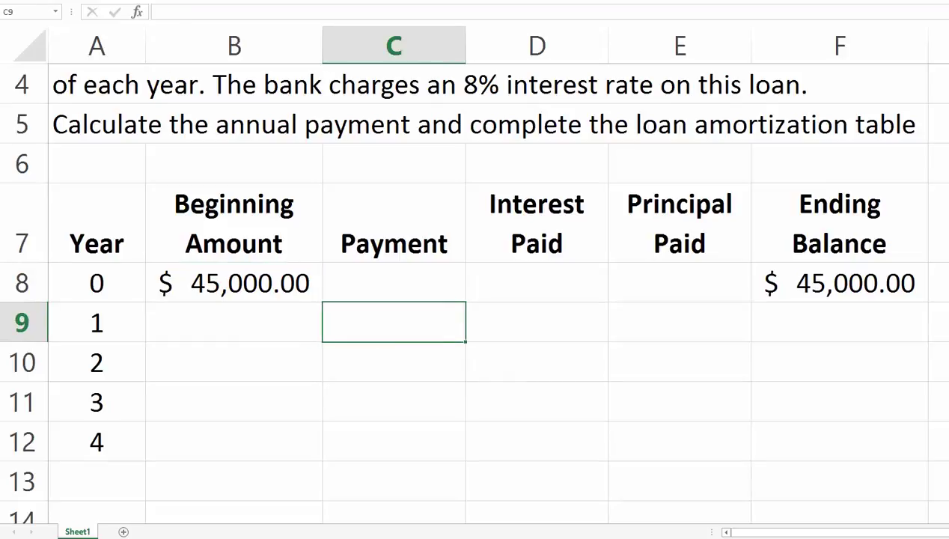
pyautogui.write('=pmt')
pyautogui.press('Tab')
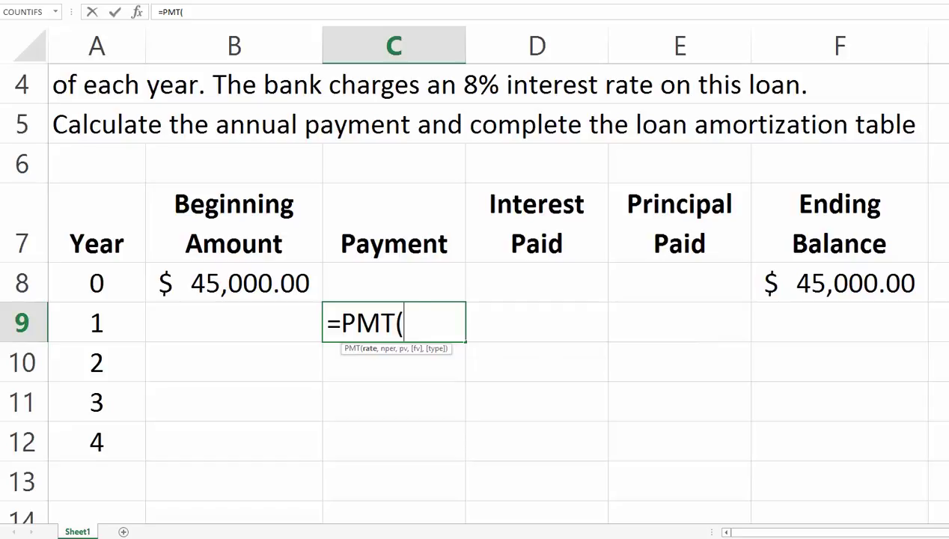
pyautogui.write('8%,')
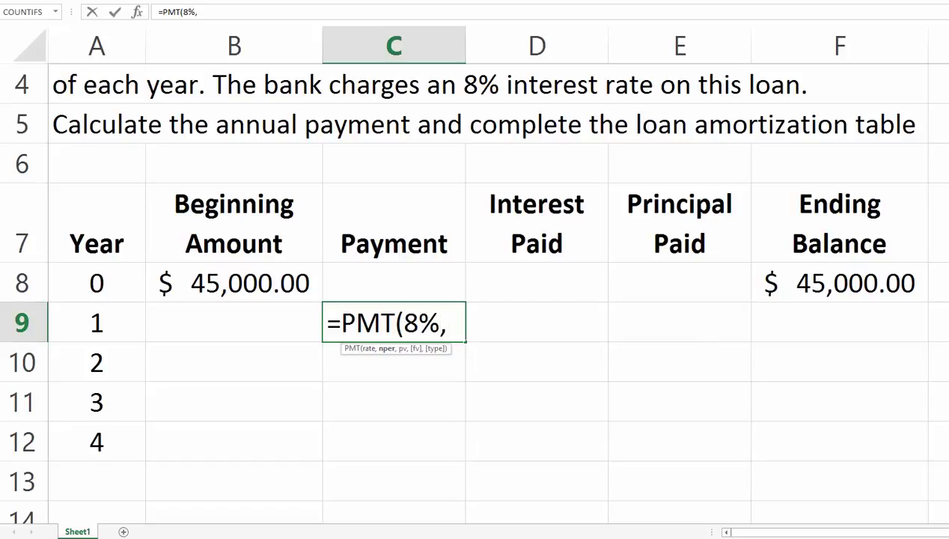
pyautogui.write('4,')
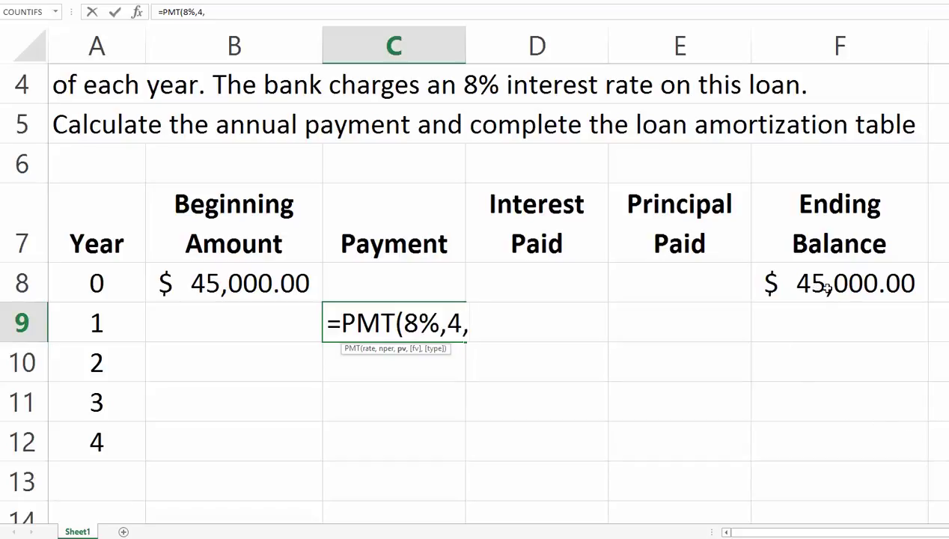
pyautogui.write('-')
pyautogui.click(806, 284)
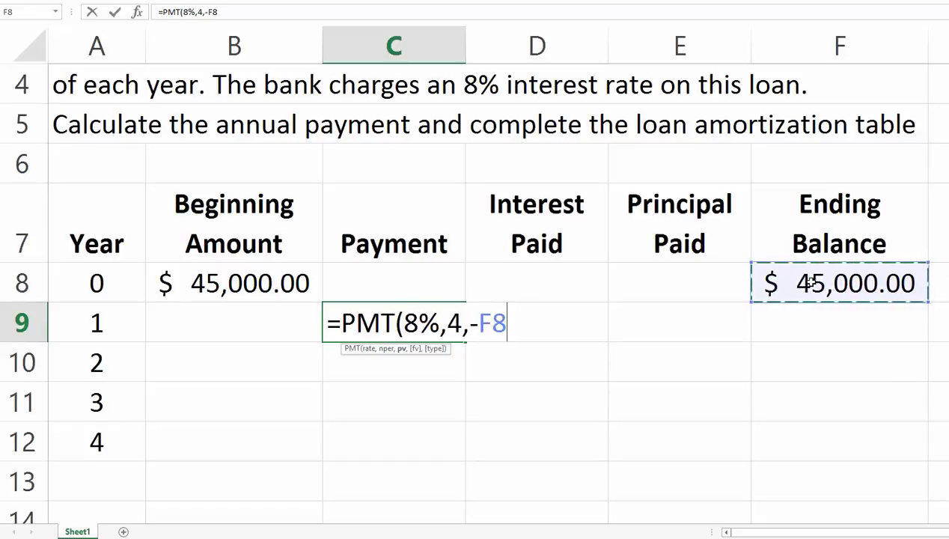
pyautogui.write(',')
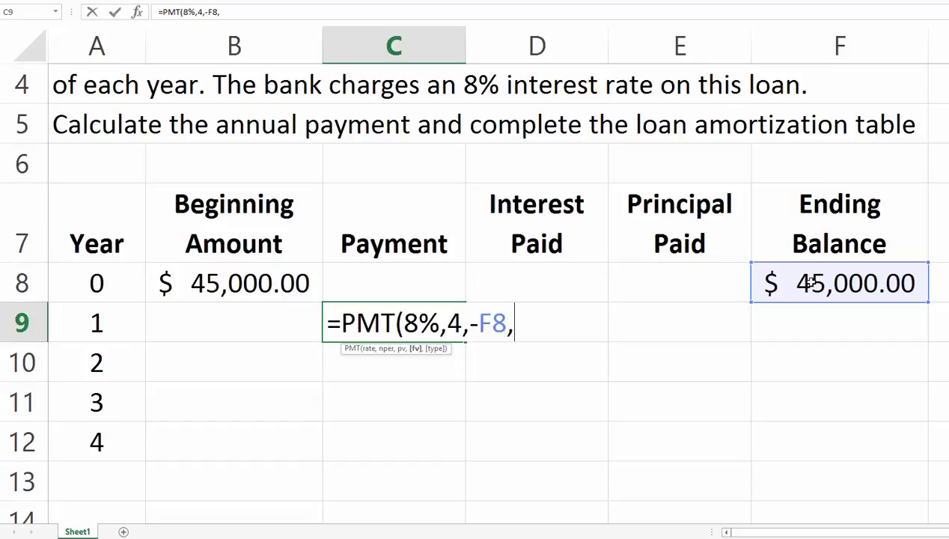
pyautogui.write('0,')
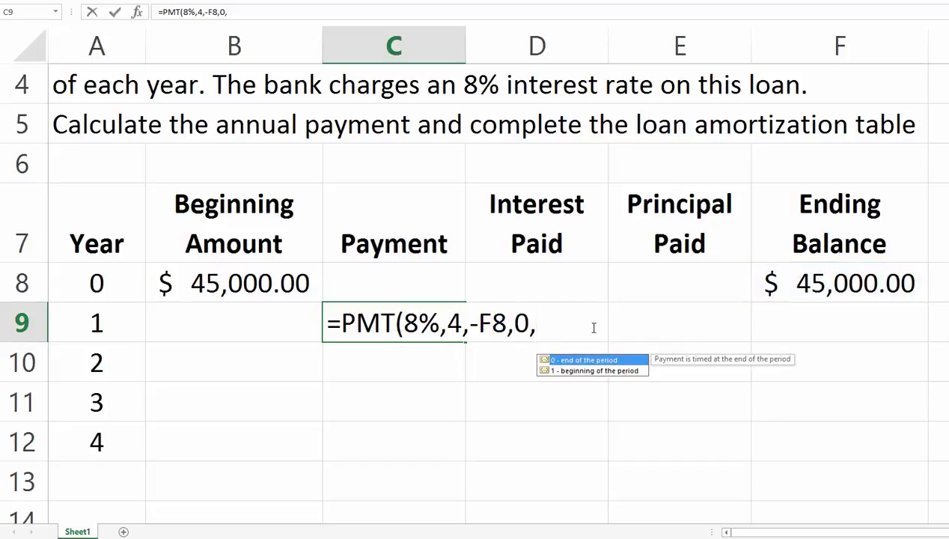
pyautogui.press('Escape')
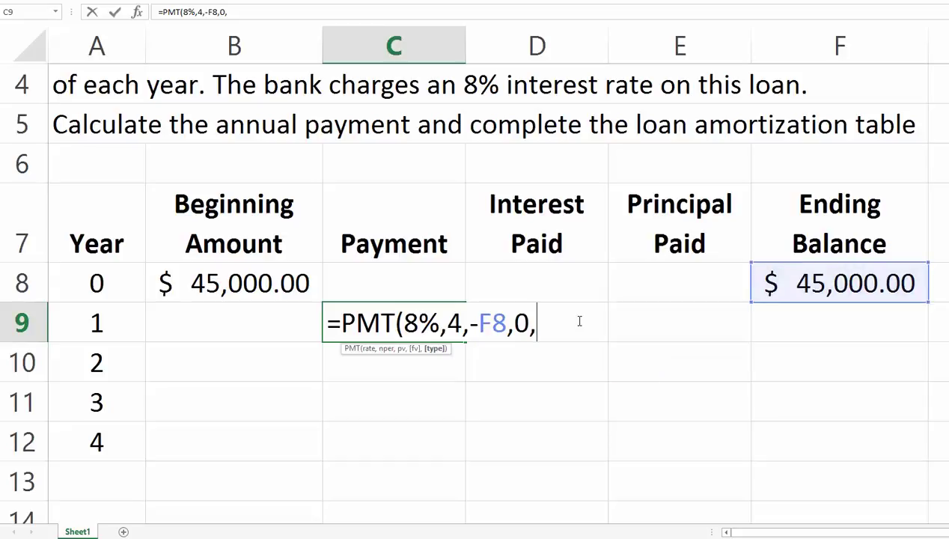
pyautogui.press('BackSpace')
pyautogui.write(',0')
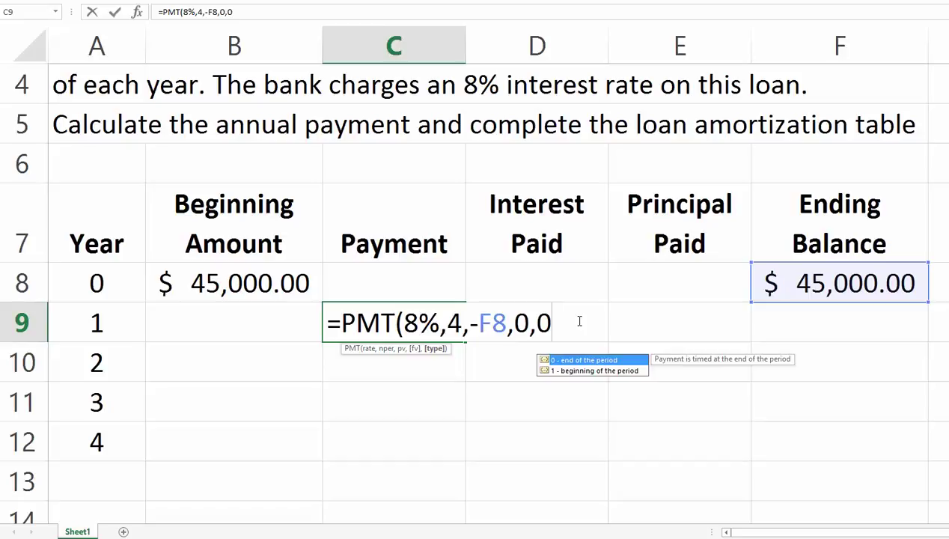
pyautogui.write(')')
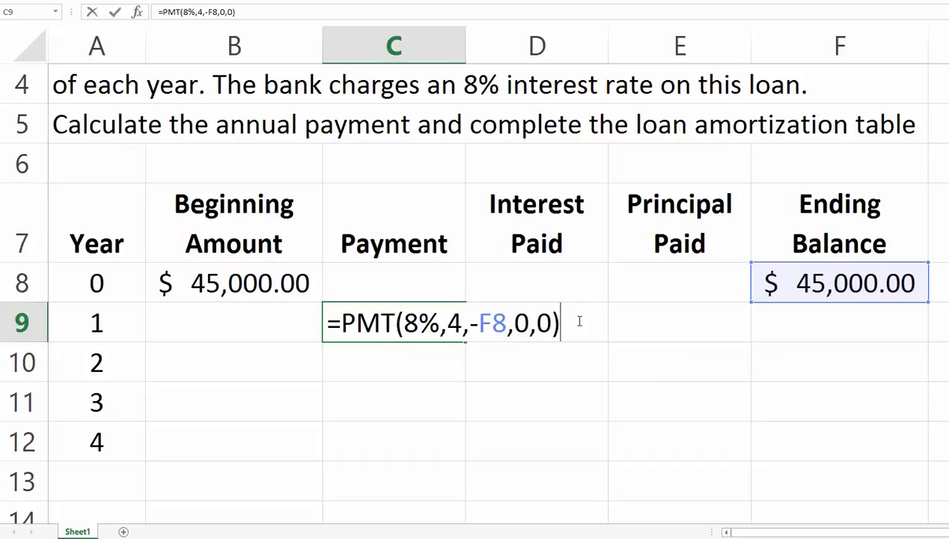
pyautogui.press('Return')
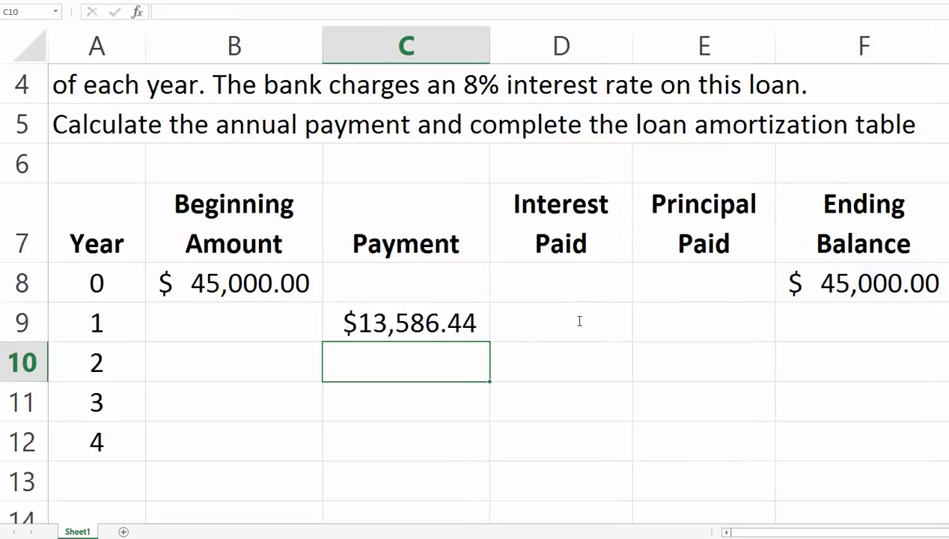
# Step: Link C10, C11 and C12 each to the payment above, showing $13,586.44 for years 2–4
pyautogui.click(389, 326)
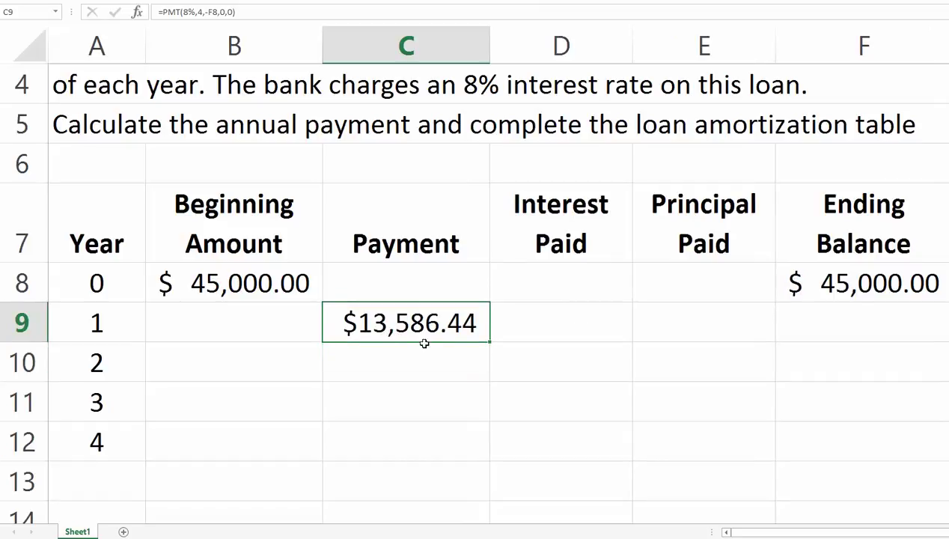
pyautogui.press('Return')
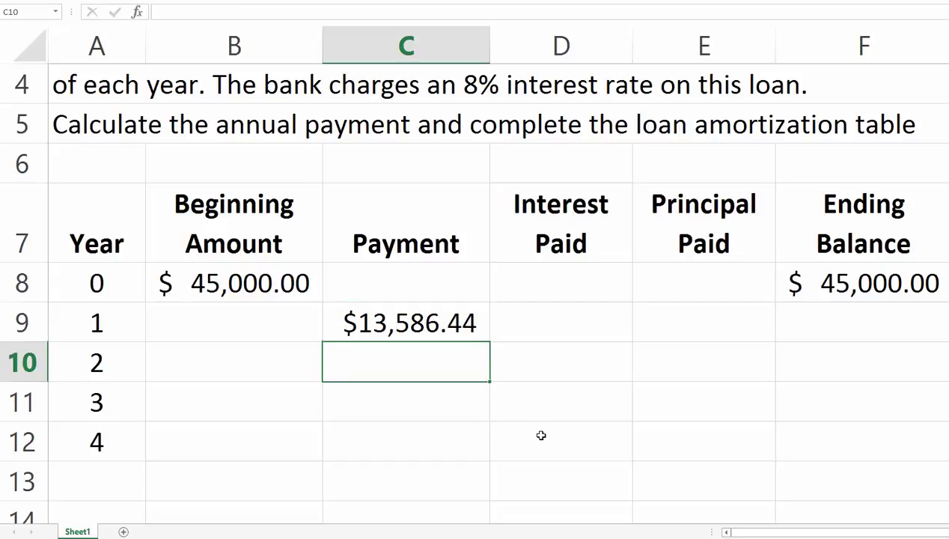
pyautogui.write('=')
pyautogui.press('Up')
pyautogui.press('Return')
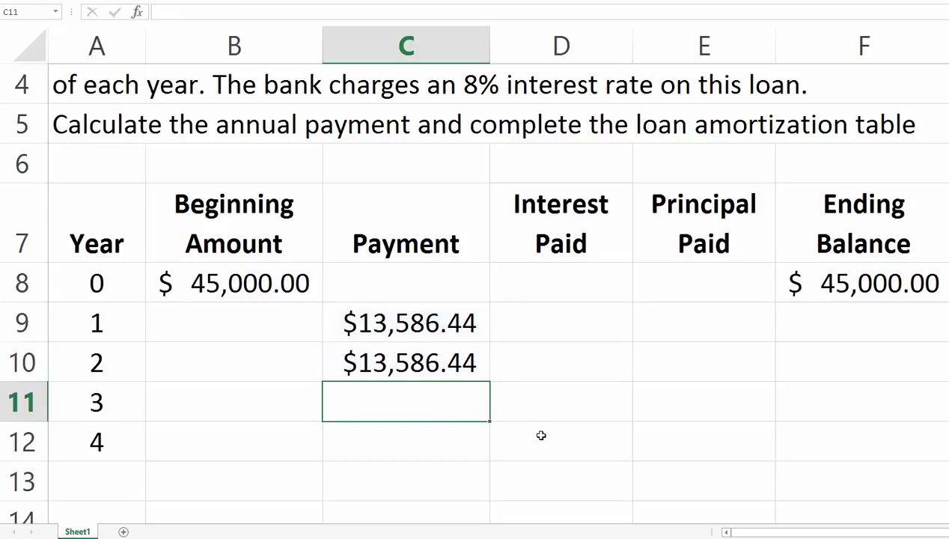
pyautogui.write('=')
pyautogui.press('Up')
pyautogui.press('Return')
pyautogui.write('=')
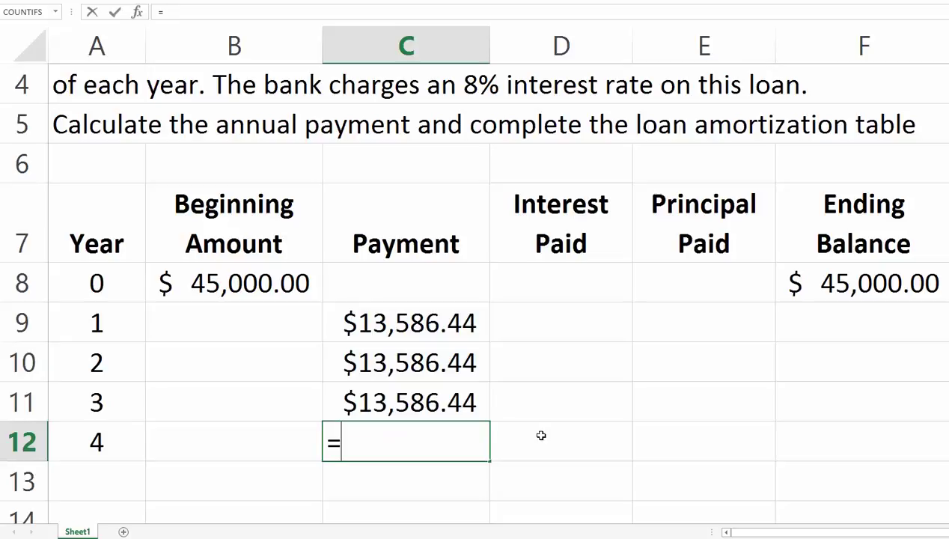
pyautogui.press('Up')
pyautogui.press('Return')
pyautogui.press('Up')
pyautogui.press('Up')
pyautogui.press('Up')
pyautogui.press('Up')
pyautogui.press('Up')
pyautogui.press('Down')
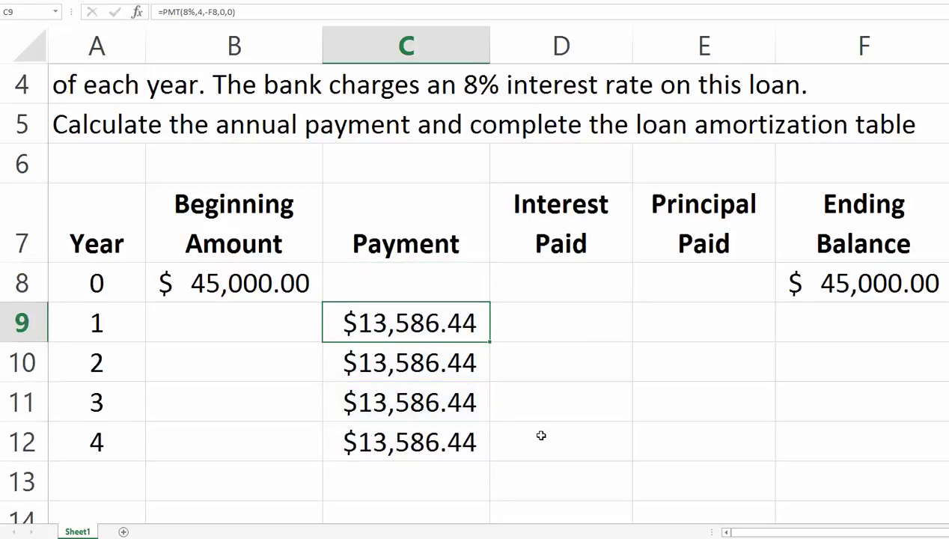
pyautogui.press('Right')
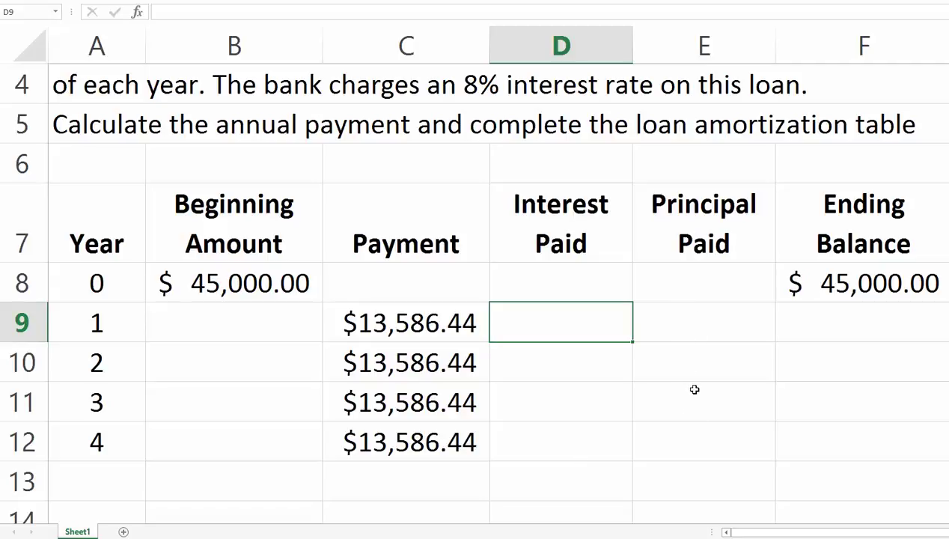
# Step: Enter =F8*.08 in D9 so year 1 interest shows $3,600.00
pyautogui.write('=')
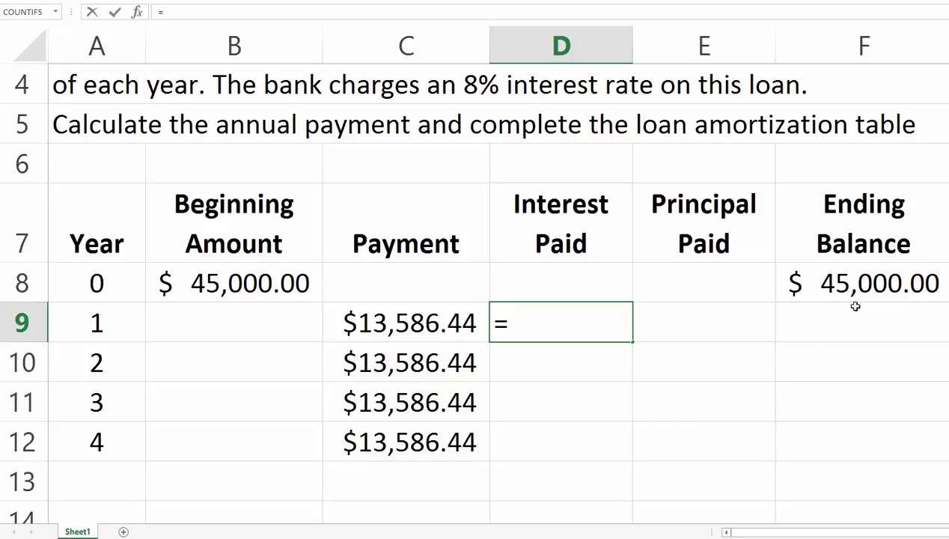
pyautogui.click(863, 284)
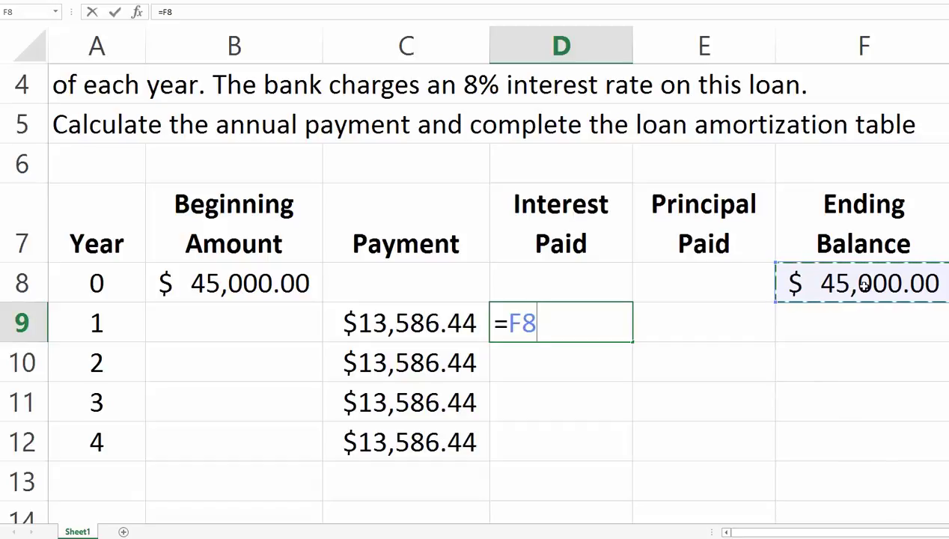
pyautogui.write('*')
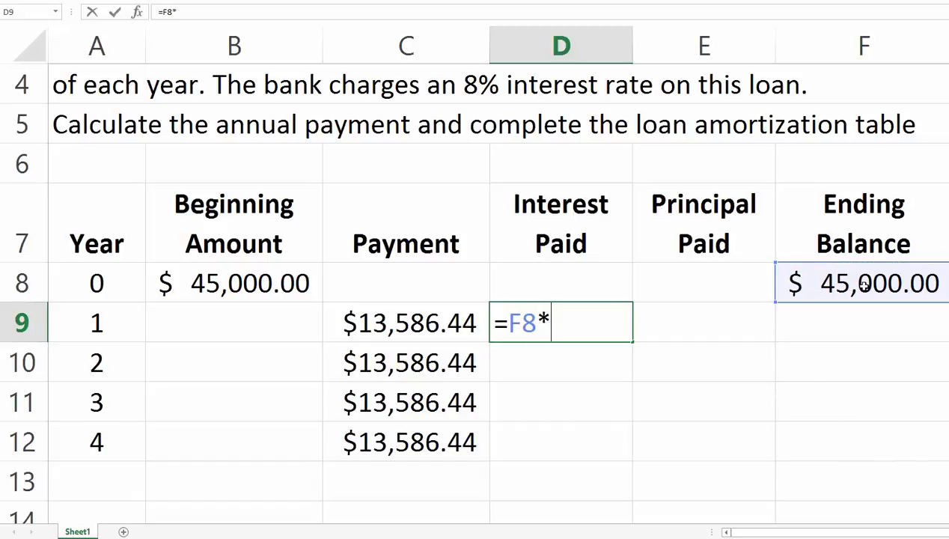
pyautogui.write('.08')
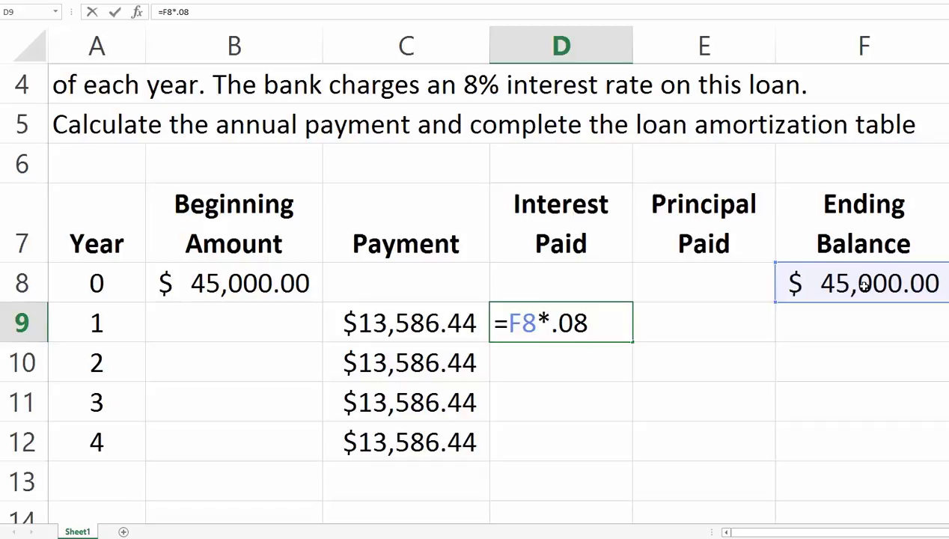
pyautogui.press('Return')
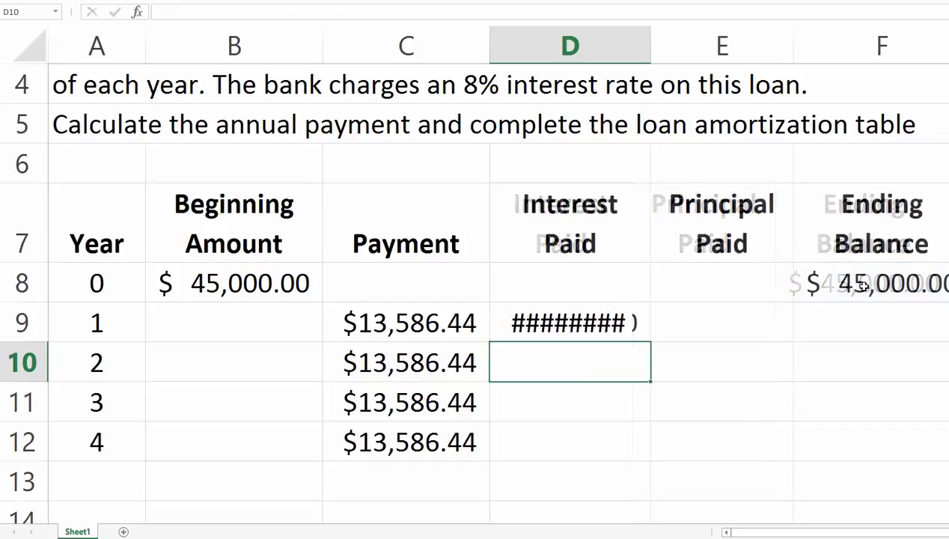
pyautogui.press('Up')
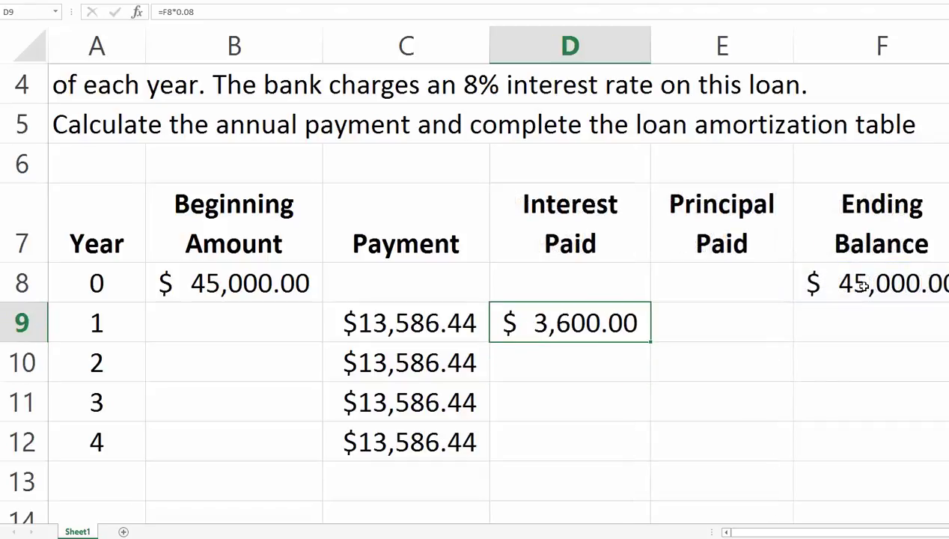
pyautogui.press('Right')
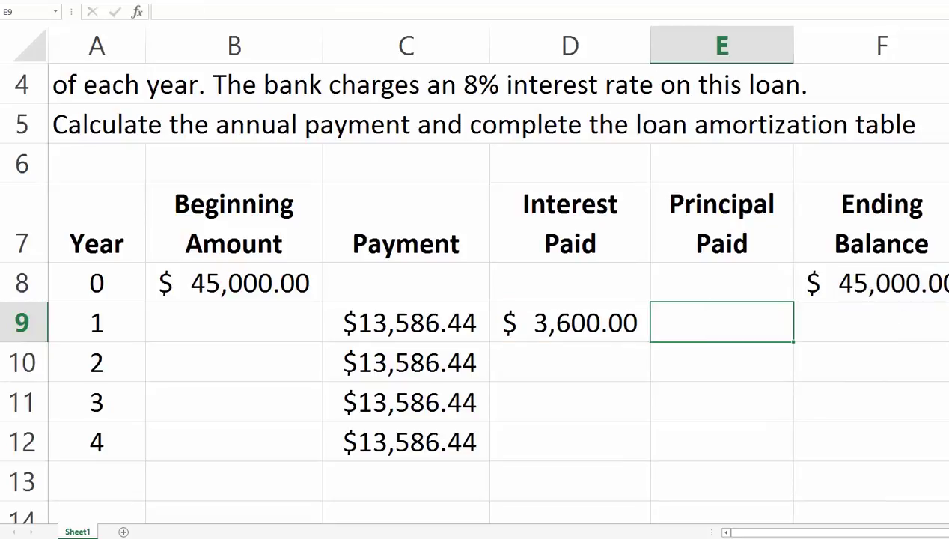
# Step: Enter =C9-D9 in E9 for year 1 principal paid of $9,986.44
pyautogui.write('=')
pyautogui.press('Left')
pyautogui.press('Left')
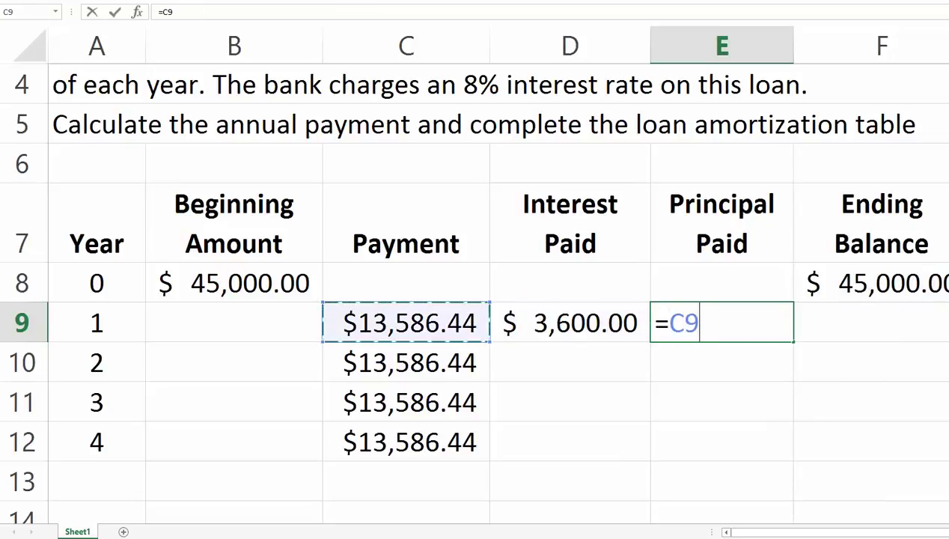
pyautogui.write('-')
pyautogui.press('Left')
pyautogui.press('Return')
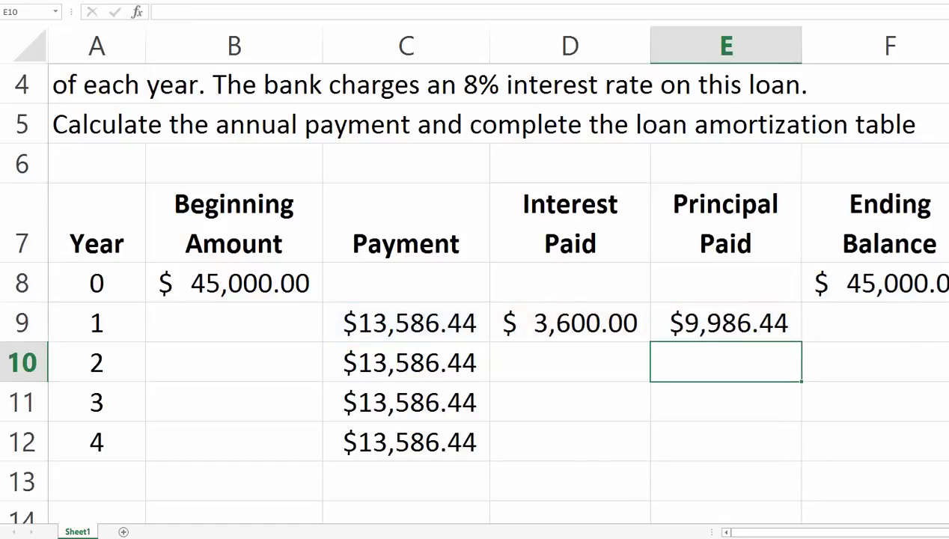
# Step: Enter =F8-E9 in F9 for a year 1 ending balance of $35,013.56
pyautogui.press('Up')
pyautogui.press('Right')
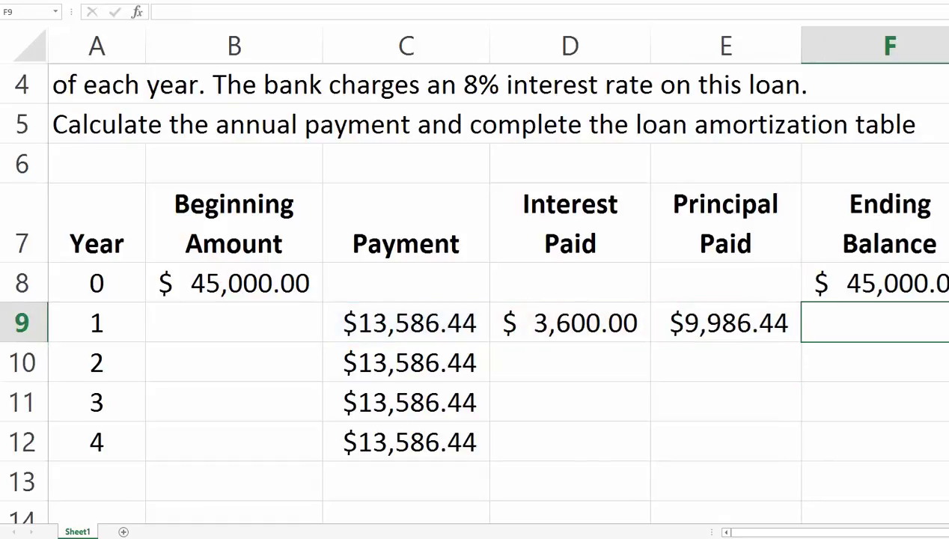
pyautogui.write('+')
pyautogui.press('Up')
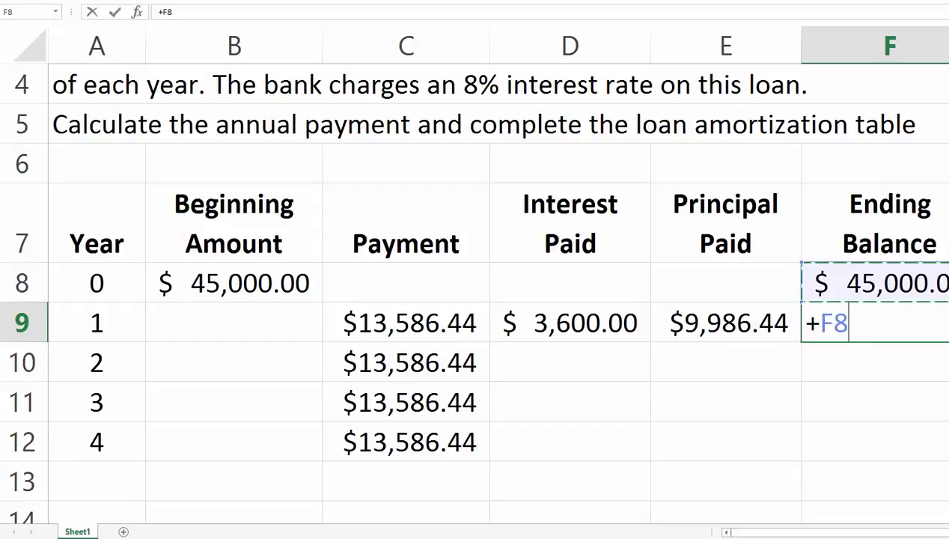
pyautogui.write('+')
pyautogui.press('BackSpace')
pyautogui.write('-')
pyautogui.press('Left')
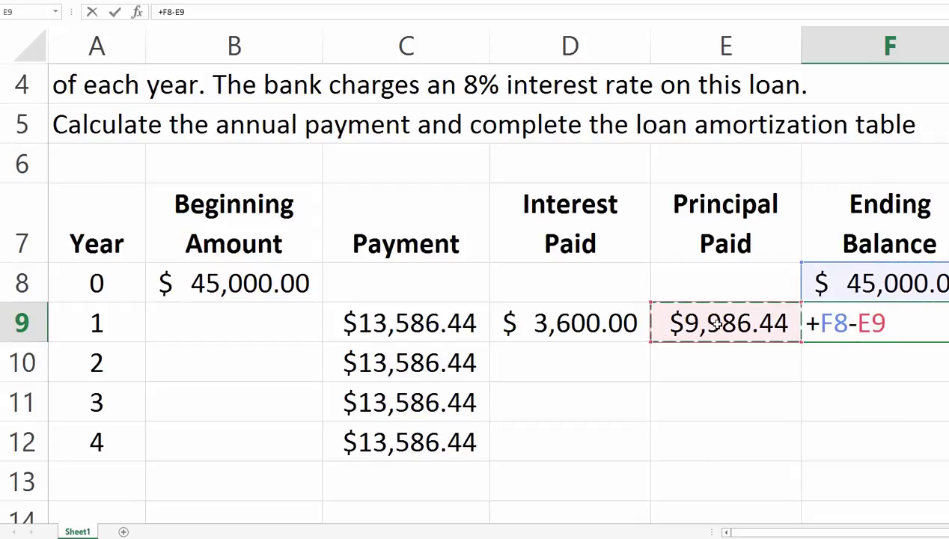
pyautogui.press('Return')
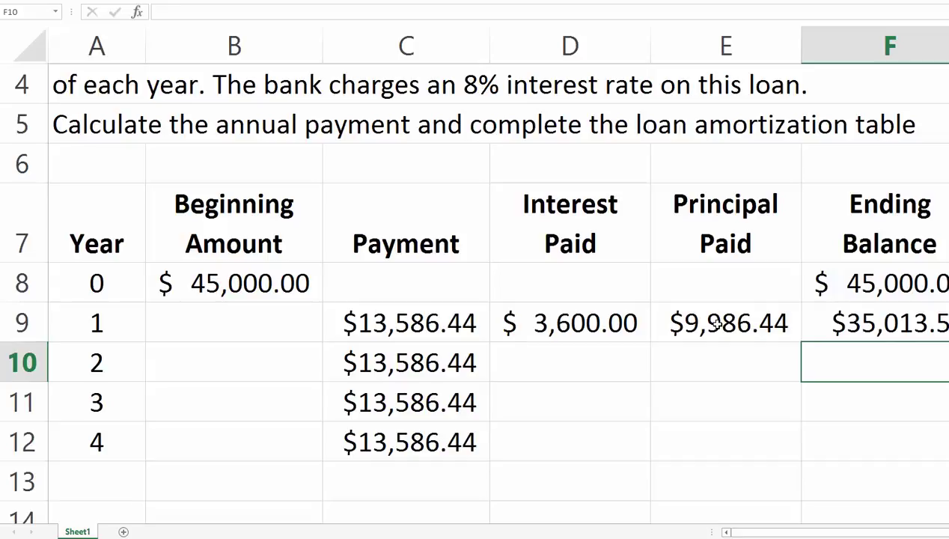
# Step: Copy year 1's D9:F9 formulas into years 2–4, bringing the final balance to $0
pyautogui.click(592, 322)
pyautogui.hotkey('shift', 'Right')
pyautogui.hotkey('shift', 'Right')
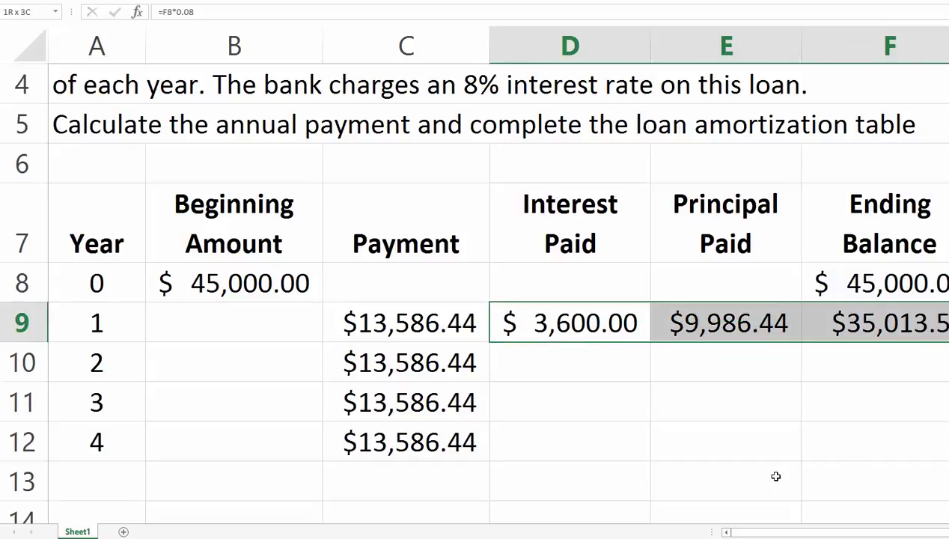
pyautogui.hotkey('ctrl', 'c')
pyautogui.press('Down')
pyautogui.hotkey('shift', 'Down')
pyautogui.hotkey('shift', 'Down')
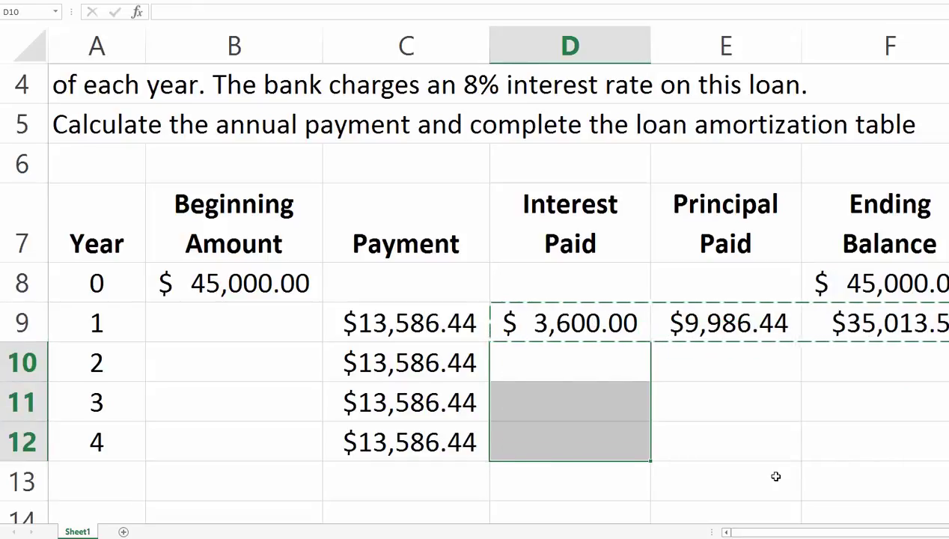
pyautogui.hotkey('ctrl', 'v')
pyautogui.click(856, 446)
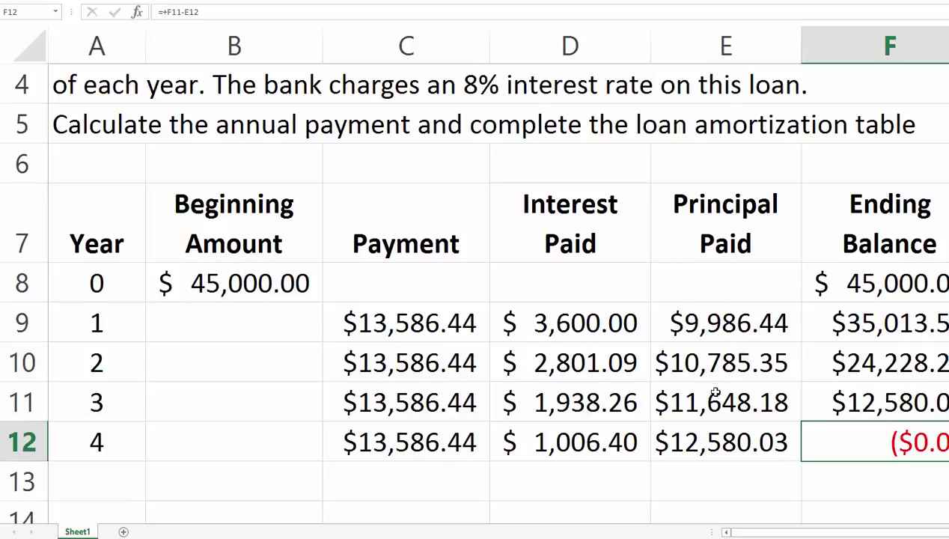
pyautogui.click(706, 442)
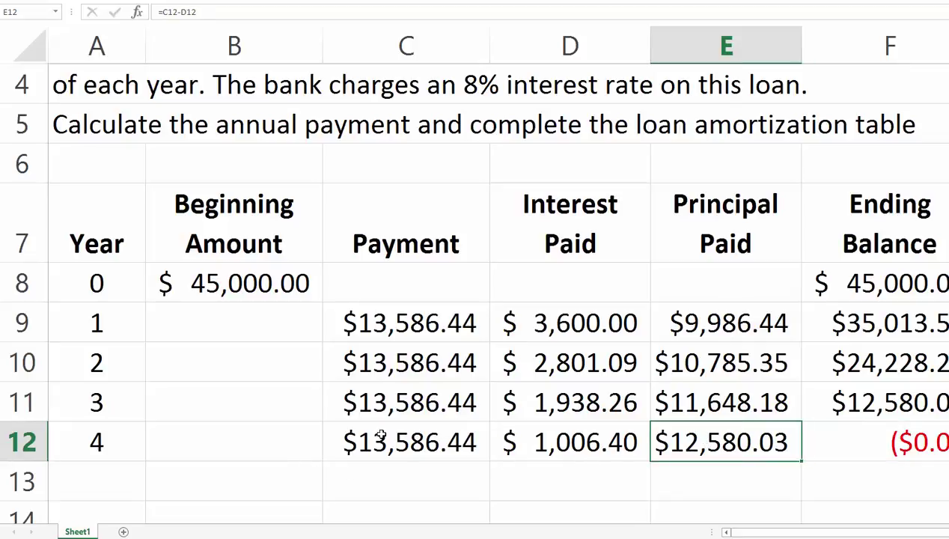